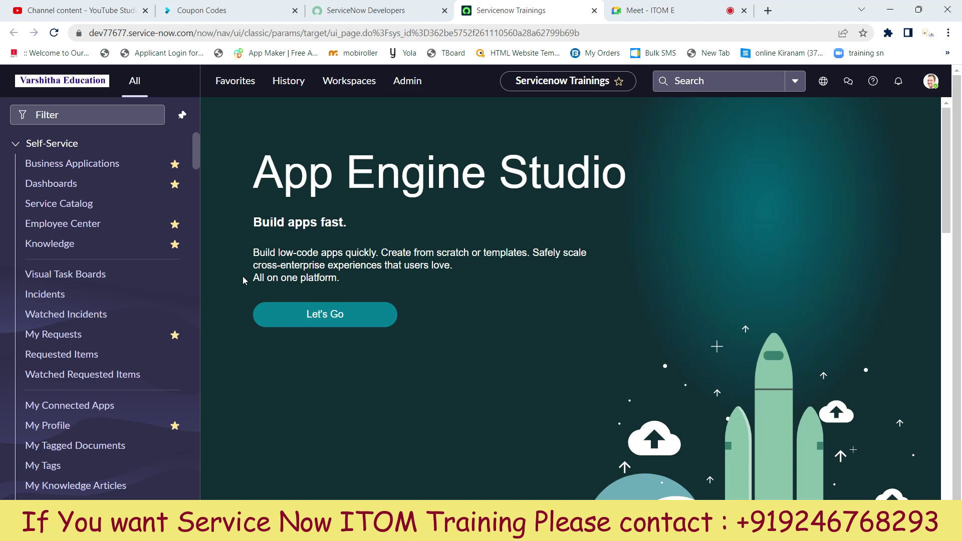
- Open the Base Configuration Items list by entering cmdb.list in the navigation filter
click(98, 114)
text(cm)
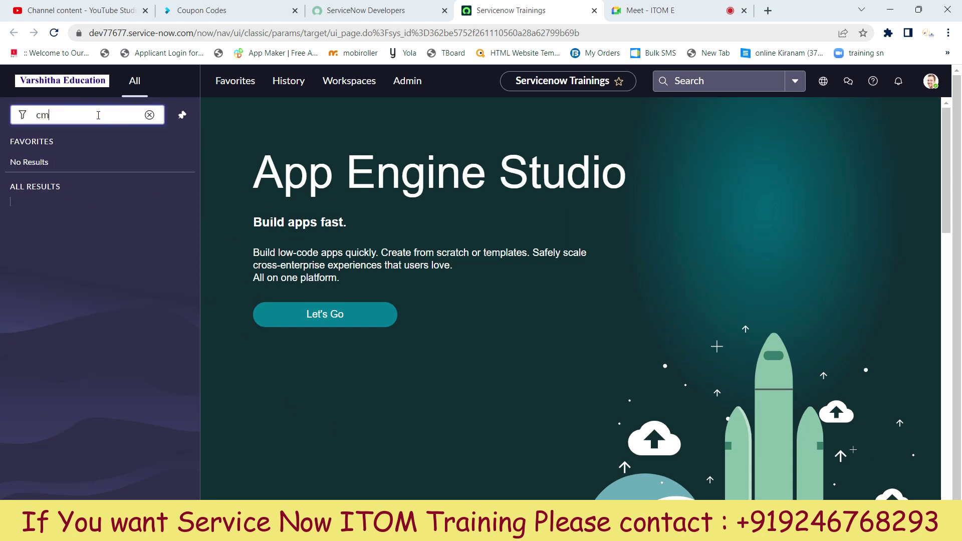
text(db)
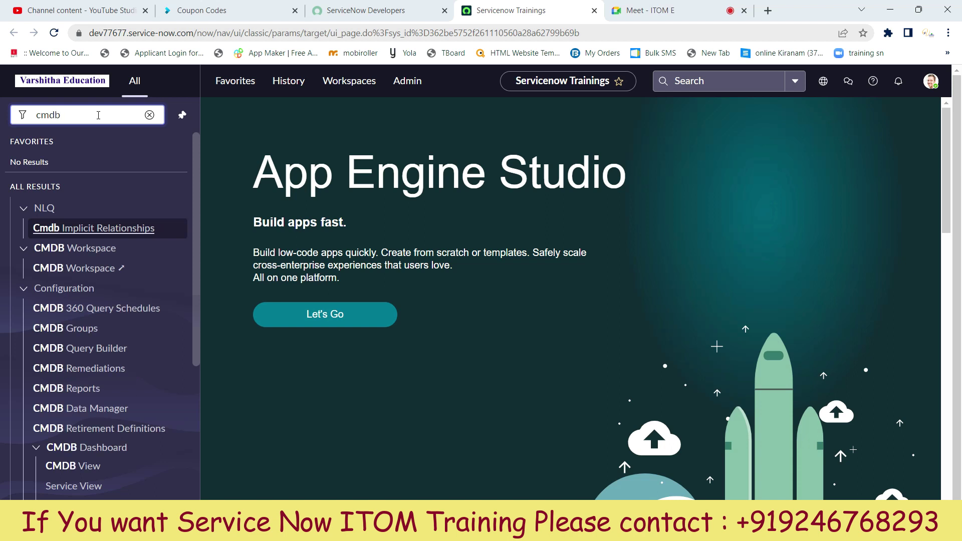
scroll(108, 360, down, 3)
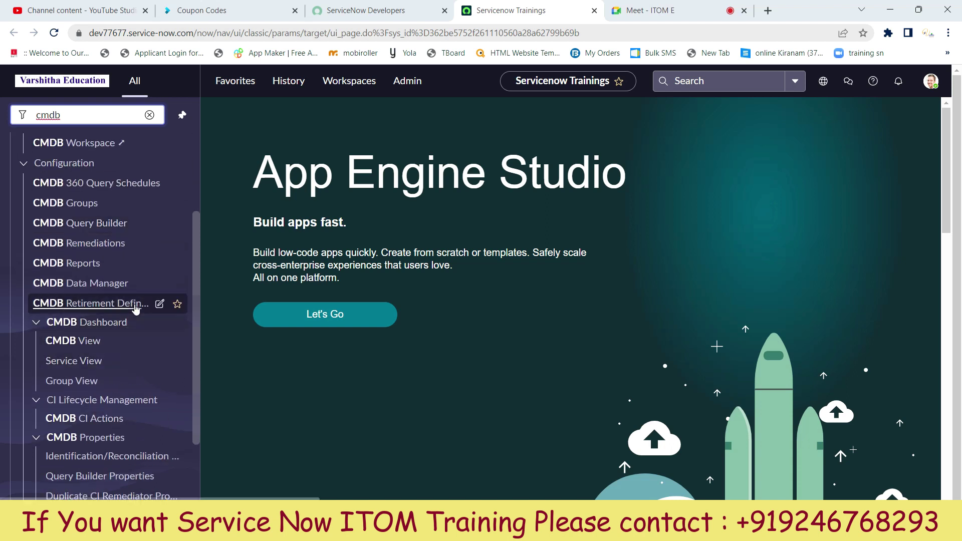
scroll(118, 322, up, 3)
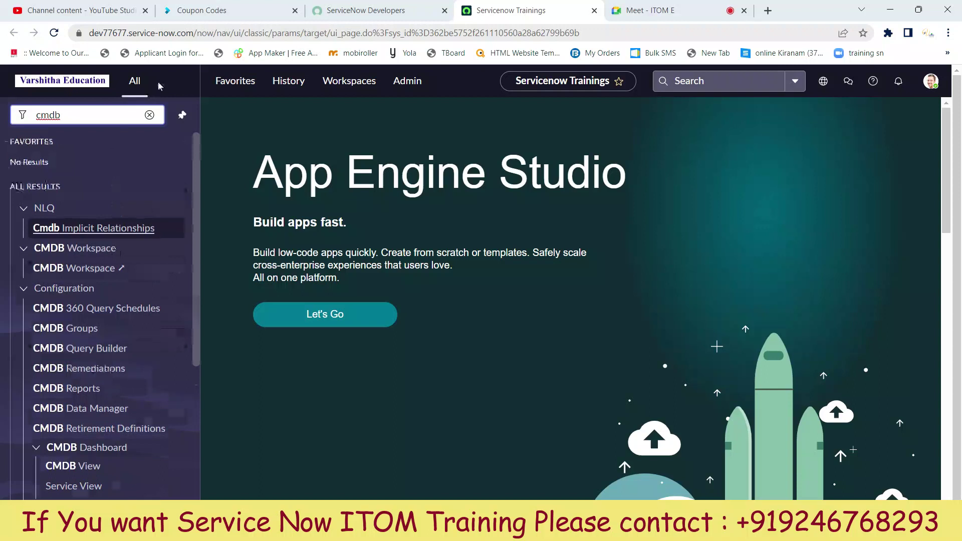
text(.lii)
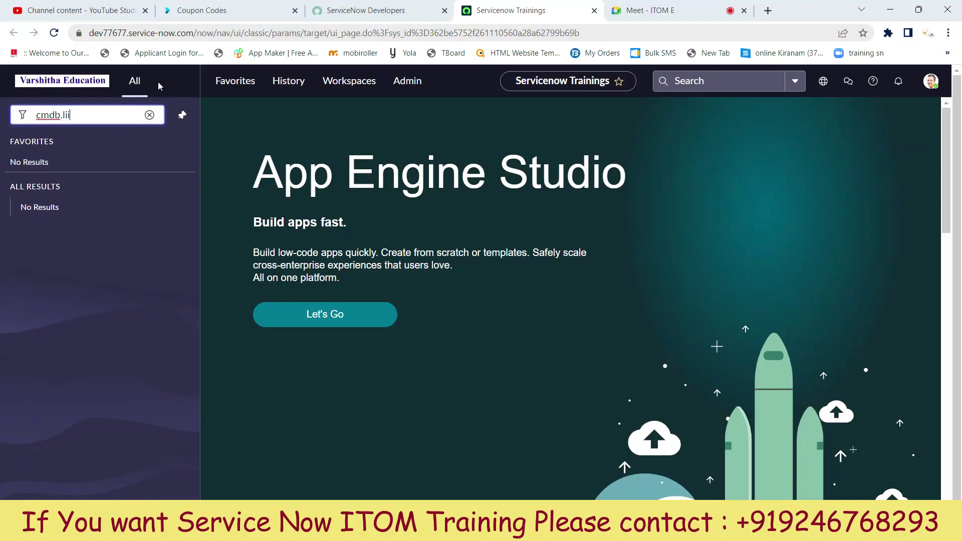
key(BackSpace)
text(st)
key(Return)
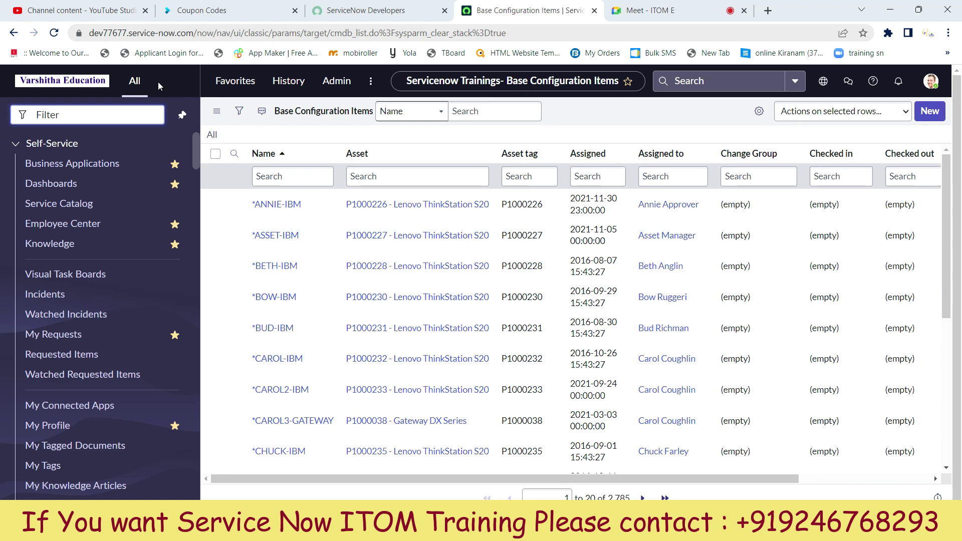
- Filter the configuration items list to names starting with sap
scroll(313, 326, down, 6)
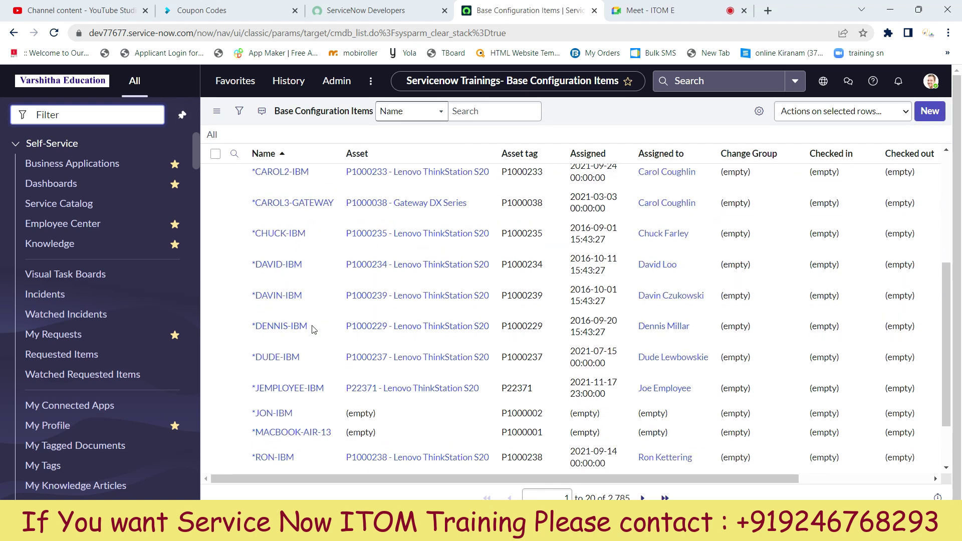
scroll(315, 330, up, 6)
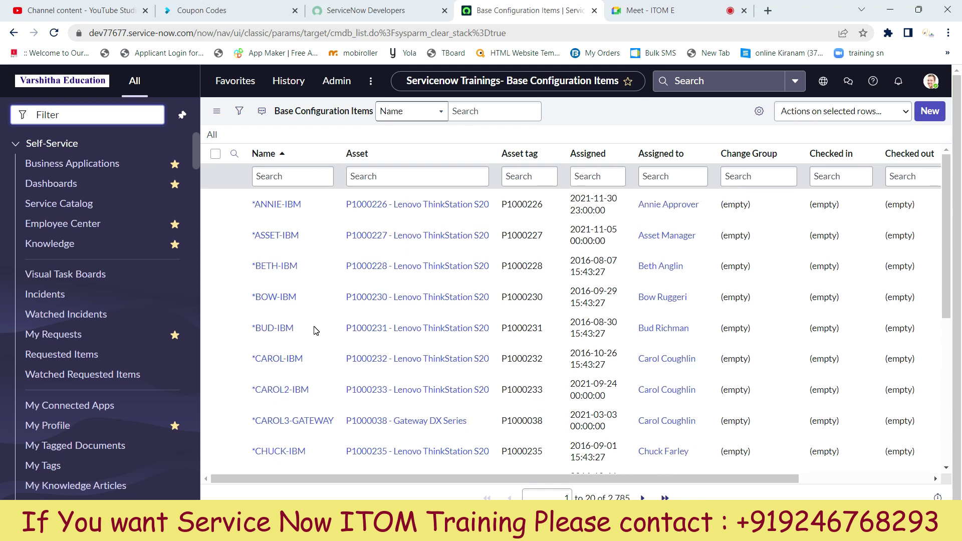
click(299, 178)
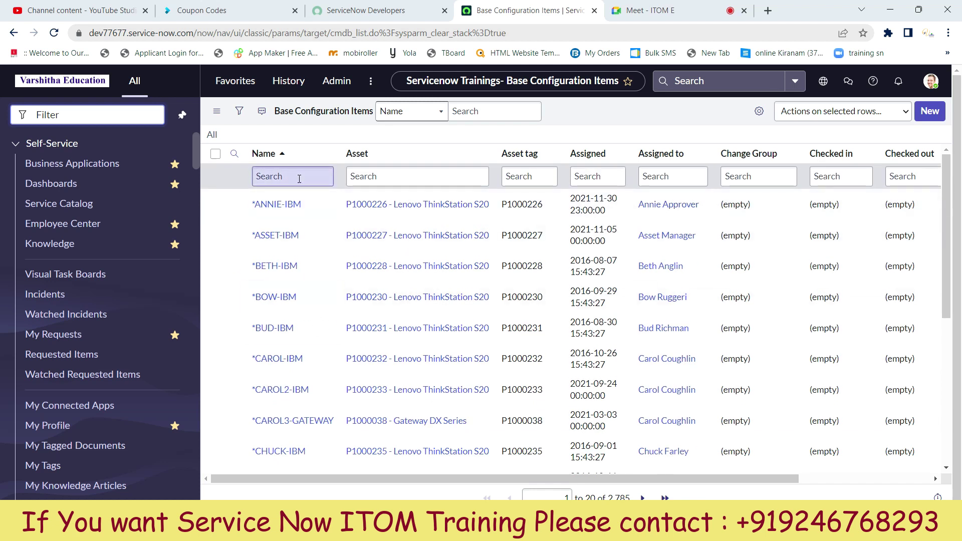
click(299, 179)
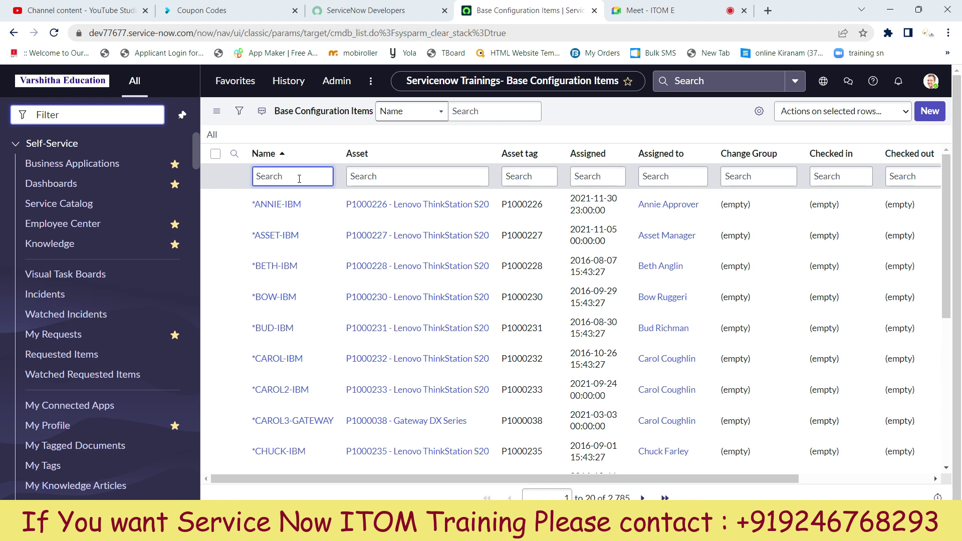
text(sap)
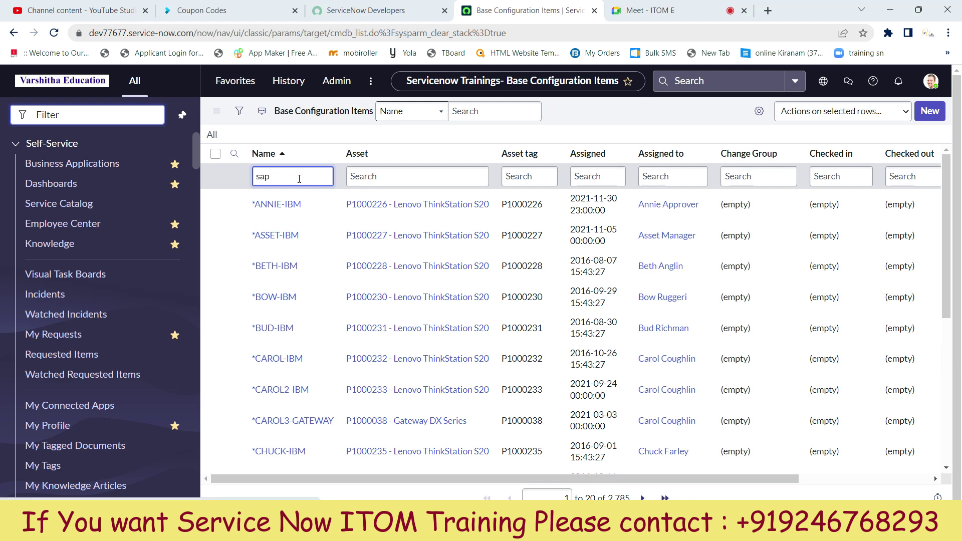
key(Return)
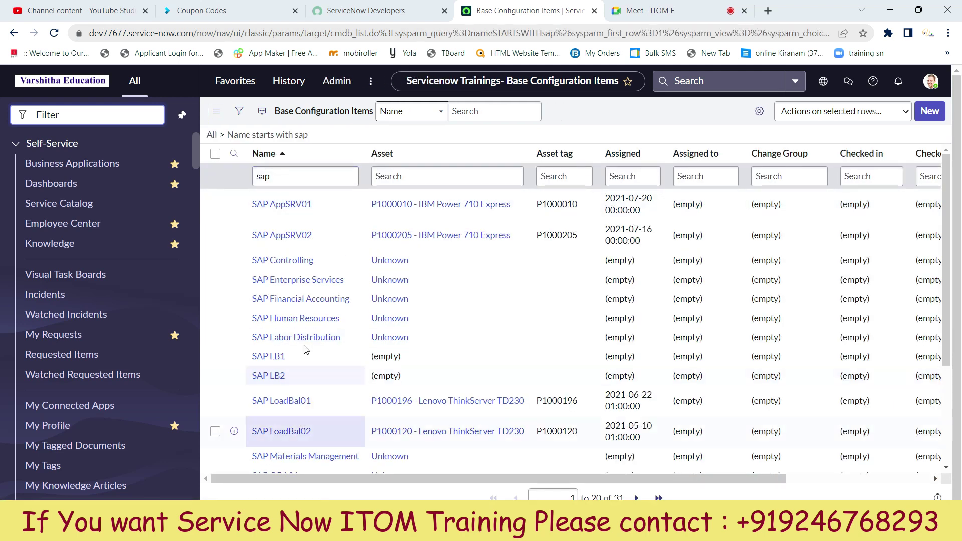
- Open the SAP AppSRV01 configuration item record from the filtered list
scroll(308, 320, down, 2)
scroll(309, 322, up, 3)
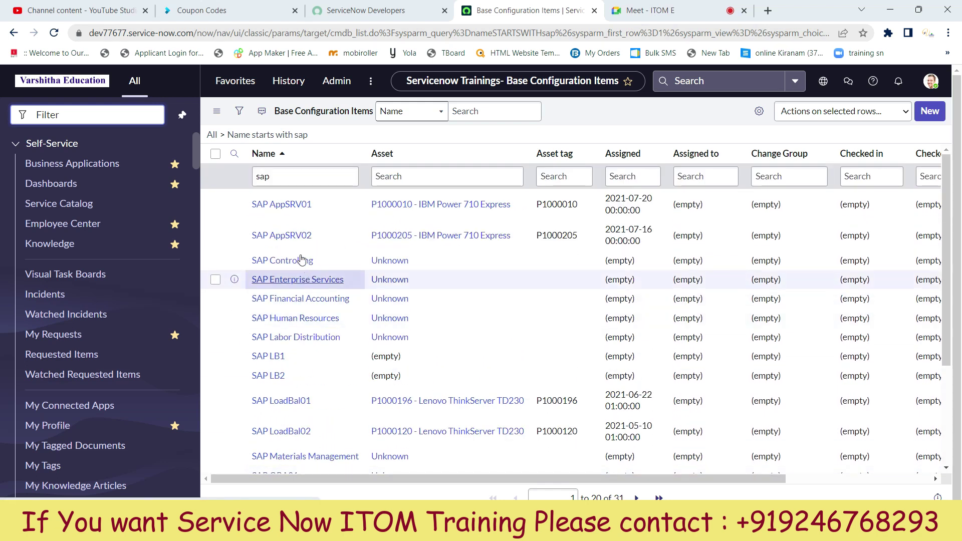
click(284, 206)
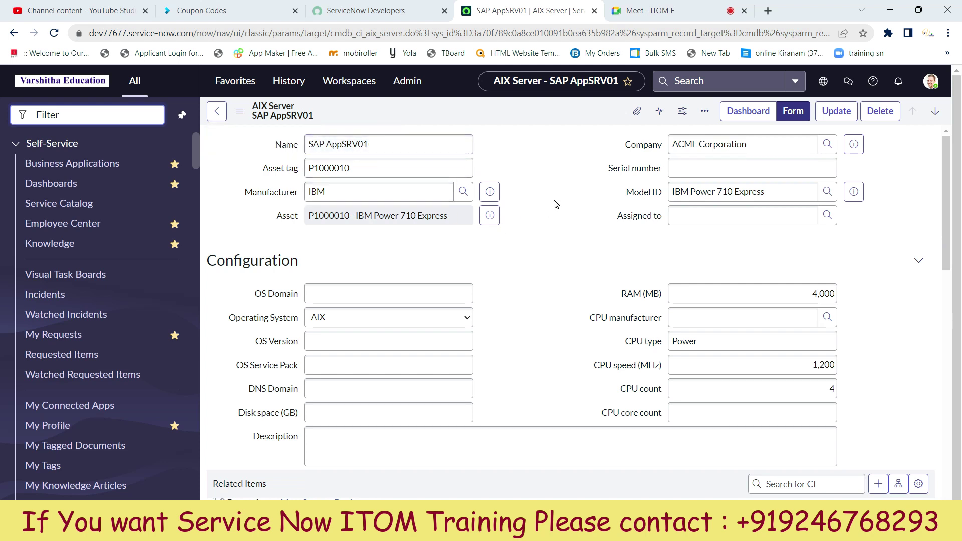
- Examine the SAP AppSRV01 record's general fields, configuration details and related items, including its dependencies, data exchanges and the services using it
scroll(555, 204, down, 5)
scroll(493, 233, up, 5)
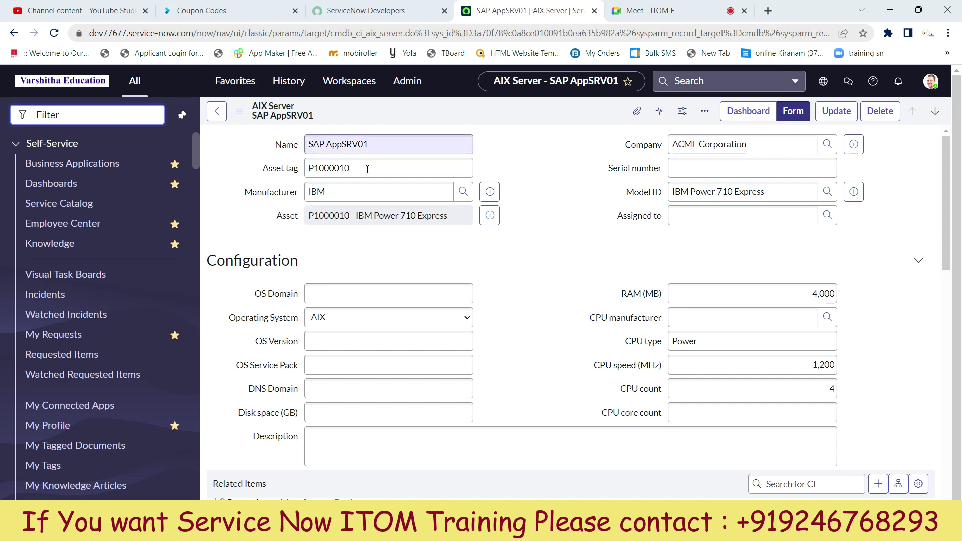
scroll(399, 196, down, 5)
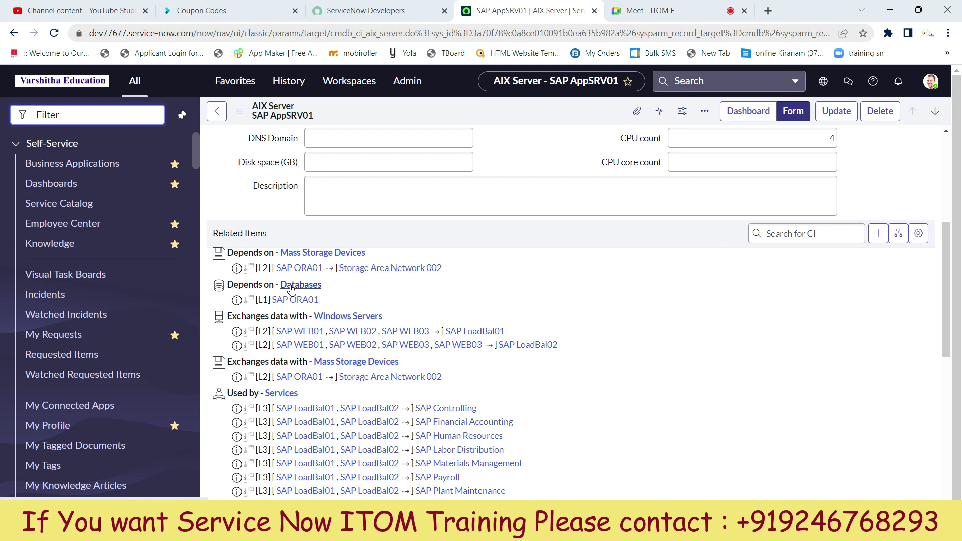
scroll(301, 305, down, 3)
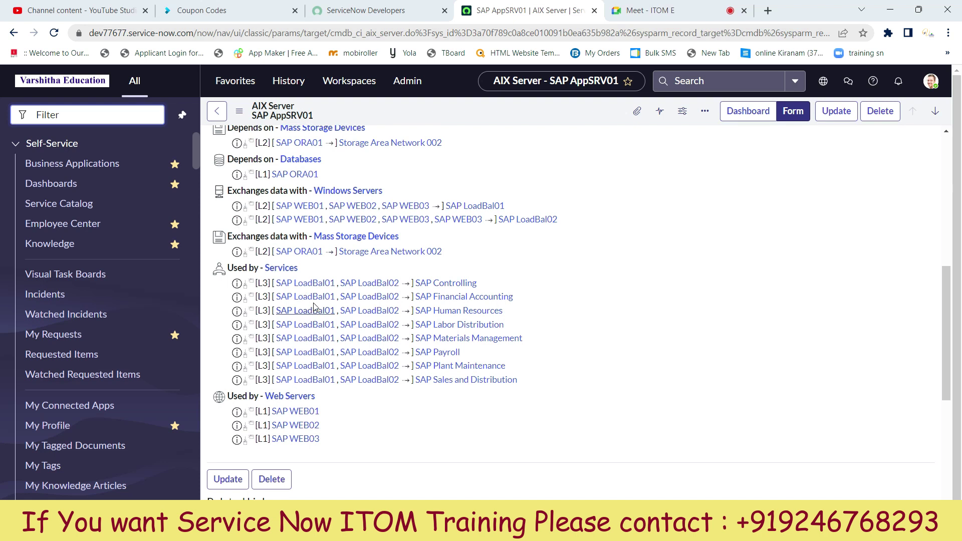
scroll(301, 253, up, 6)
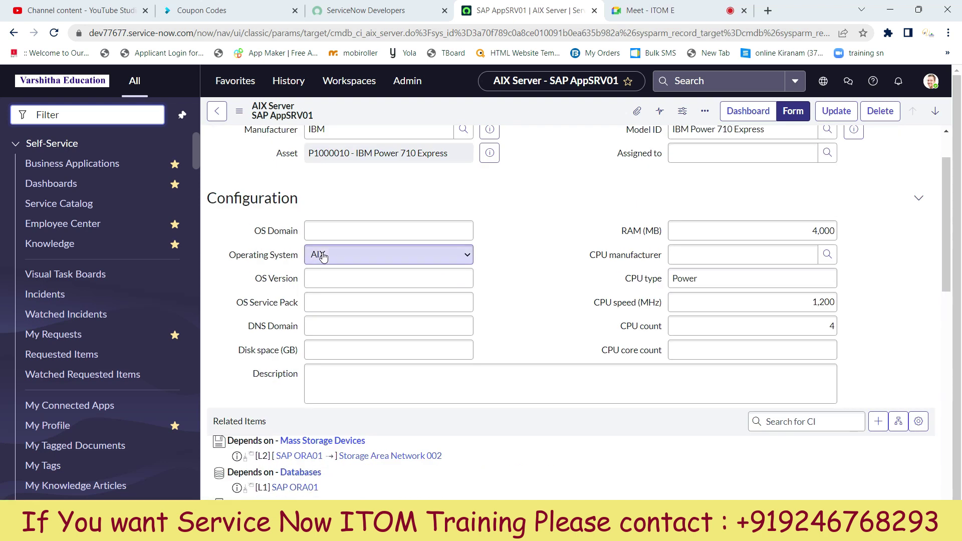
scroll(323, 257, down, 3)
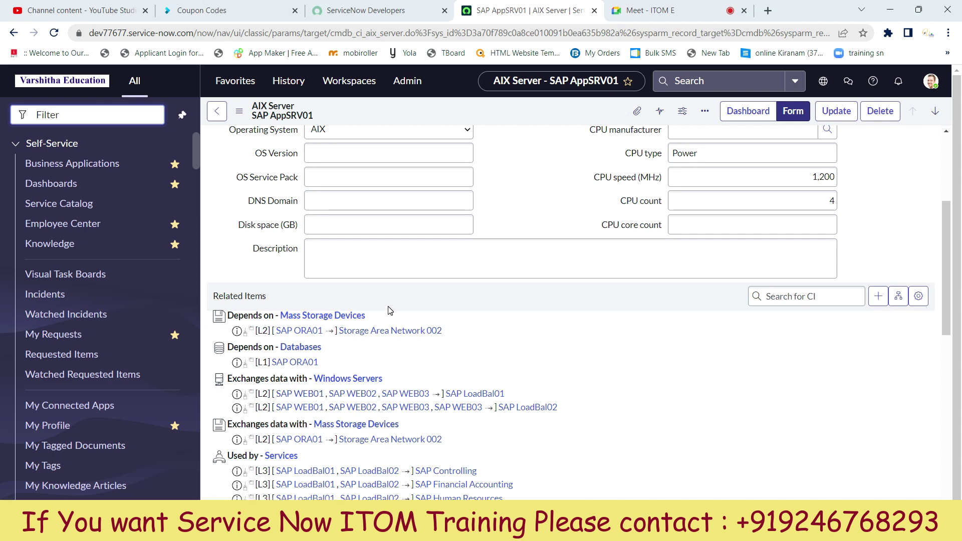
scroll(388, 311, down, 3)
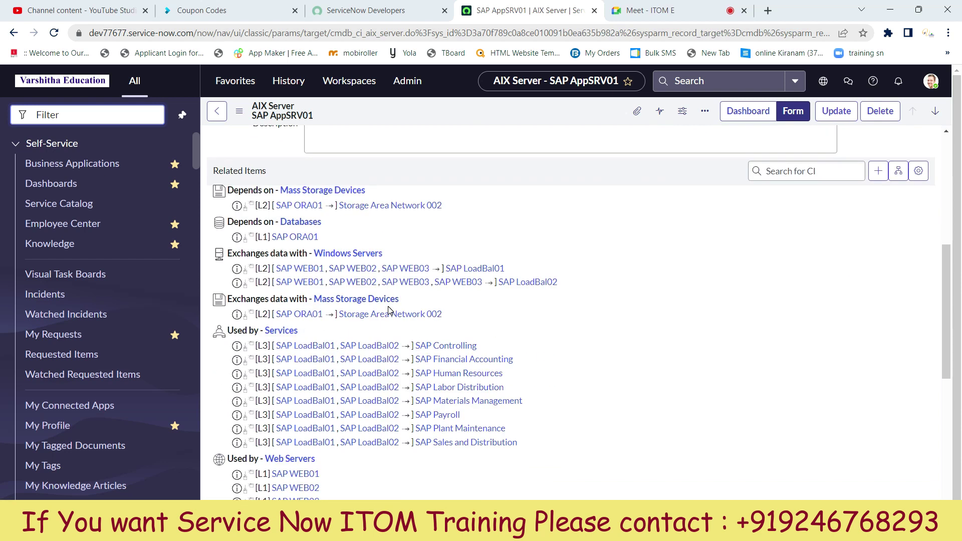
scroll(389, 311, down, 1)
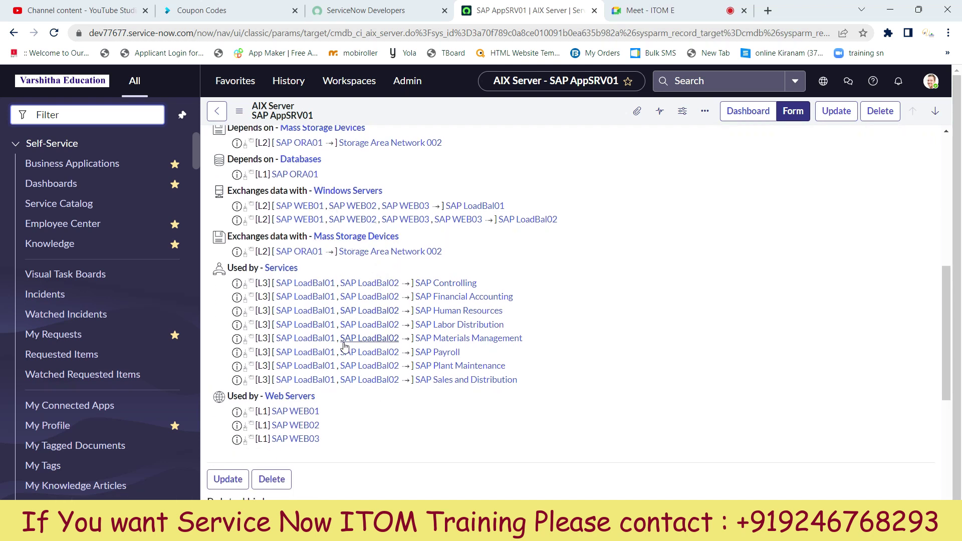
scroll(345, 346, up, 2)
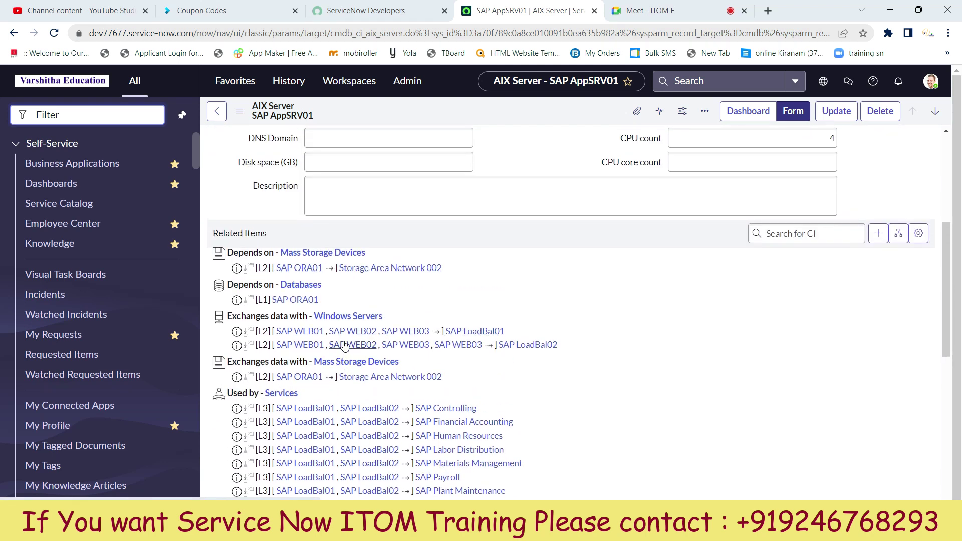
- Show the dependency view for SAP AppSRV01 from the record's related items
scroll(449, 294, up, 1)
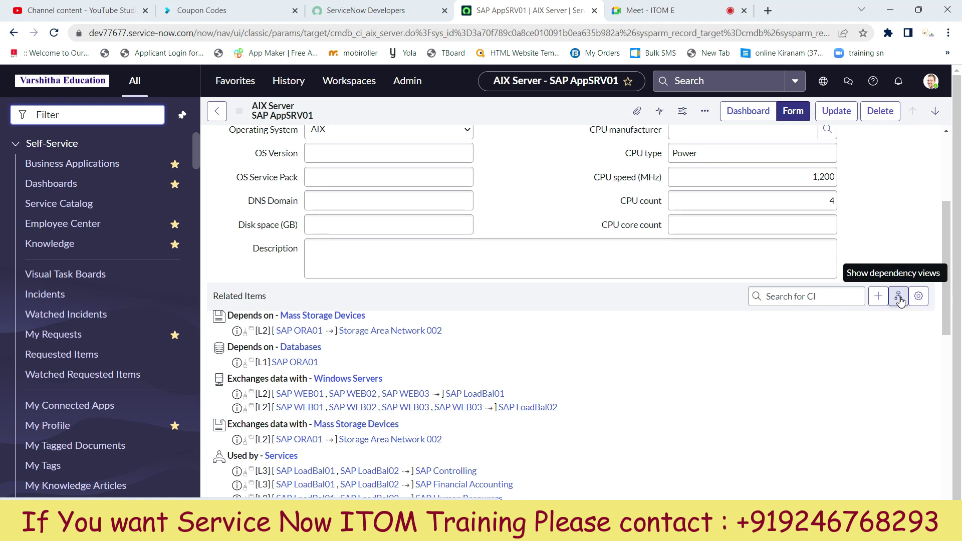
click(899, 298)
click(899, 299)
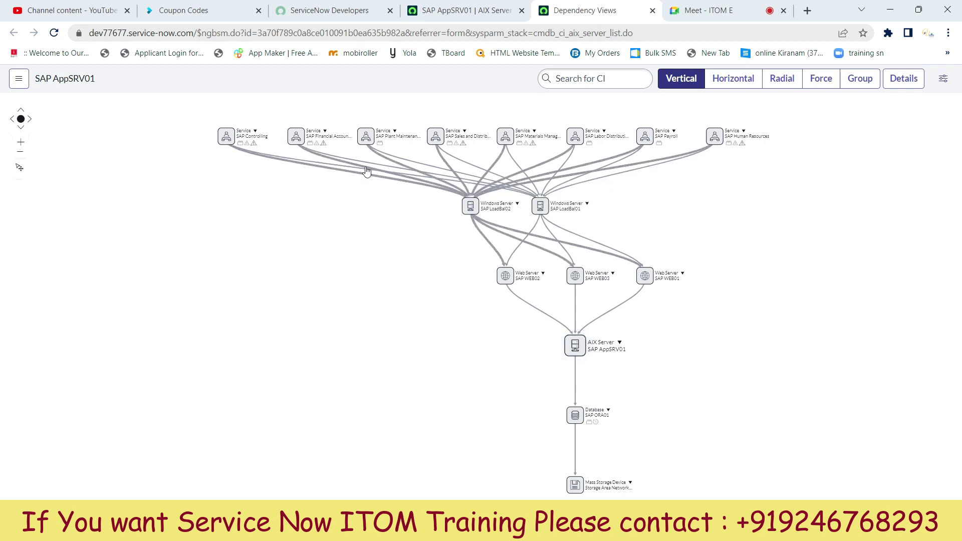
- Examine the dependency map from the SAP services through the Windows and web servers to the SAP AppSRV01 node, and select that node
scroll(264, 144, up, 3)
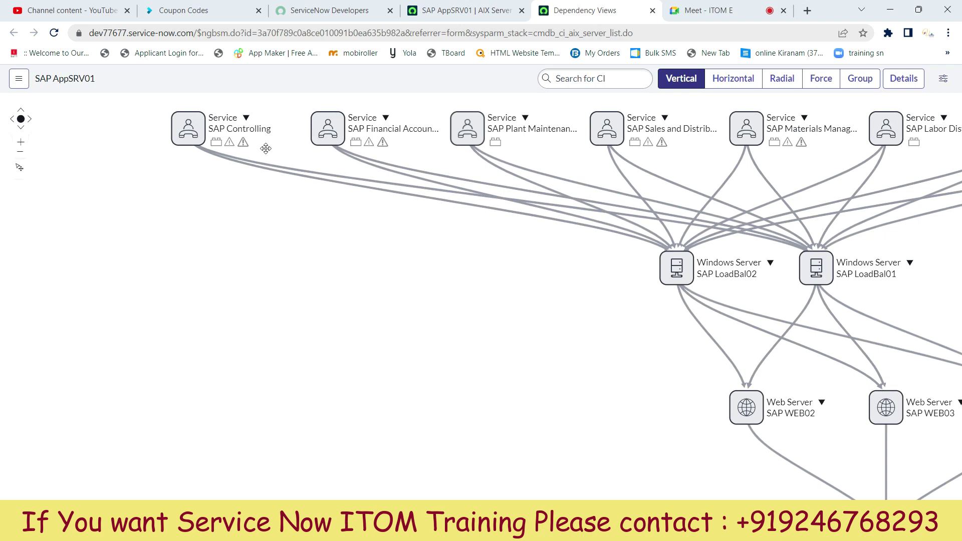
scroll(269, 204, up, 1)
drag(266, 194, 291, 302)
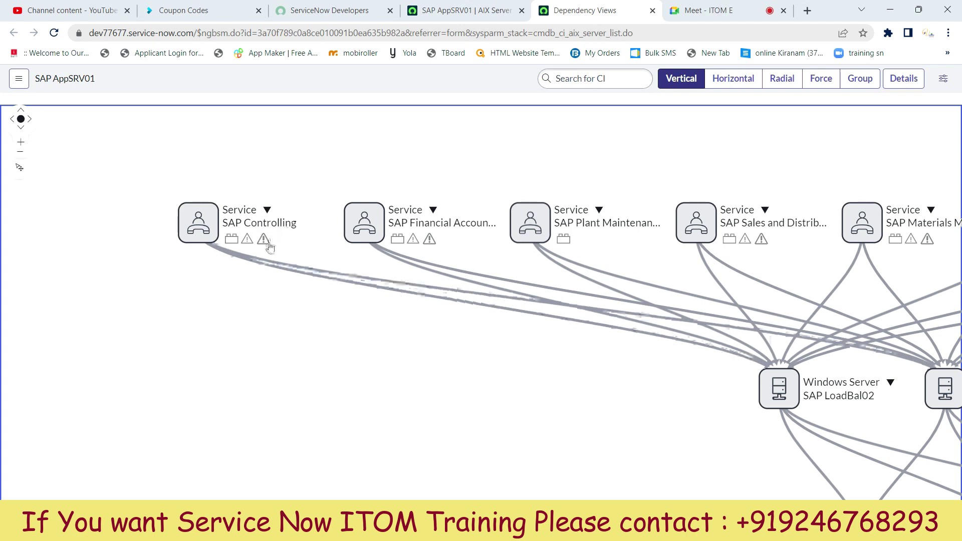
mouse_move(266, 244)
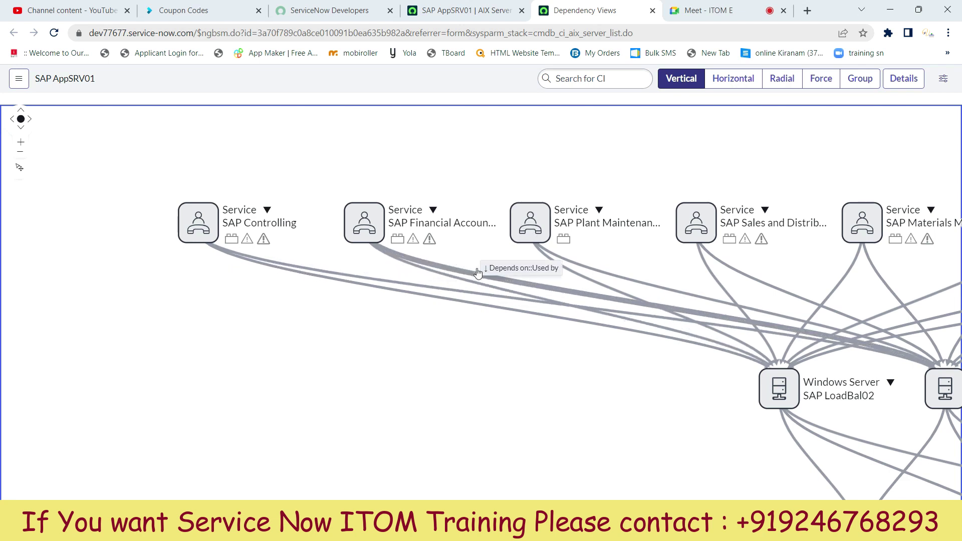
scroll(345, 286, down, 3)
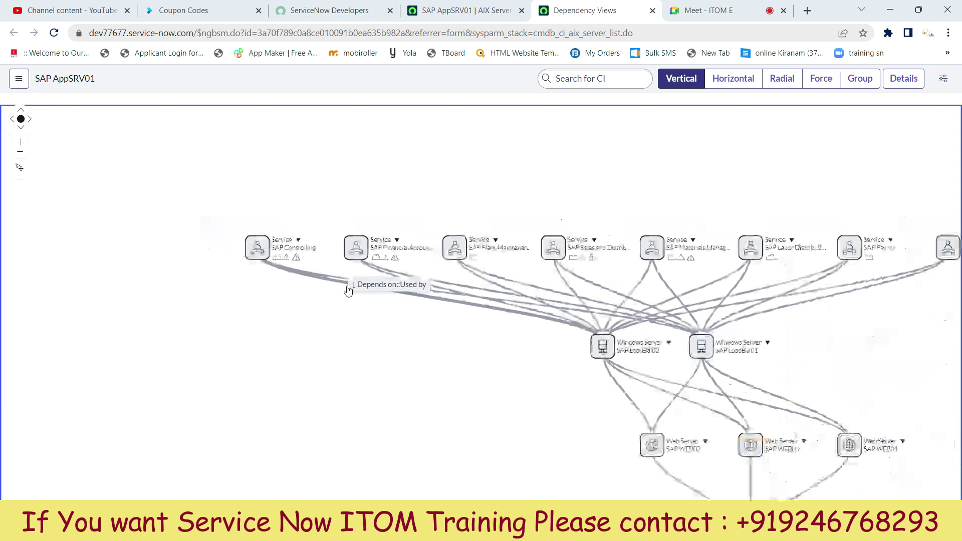
drag(499, 323, 367, 259)
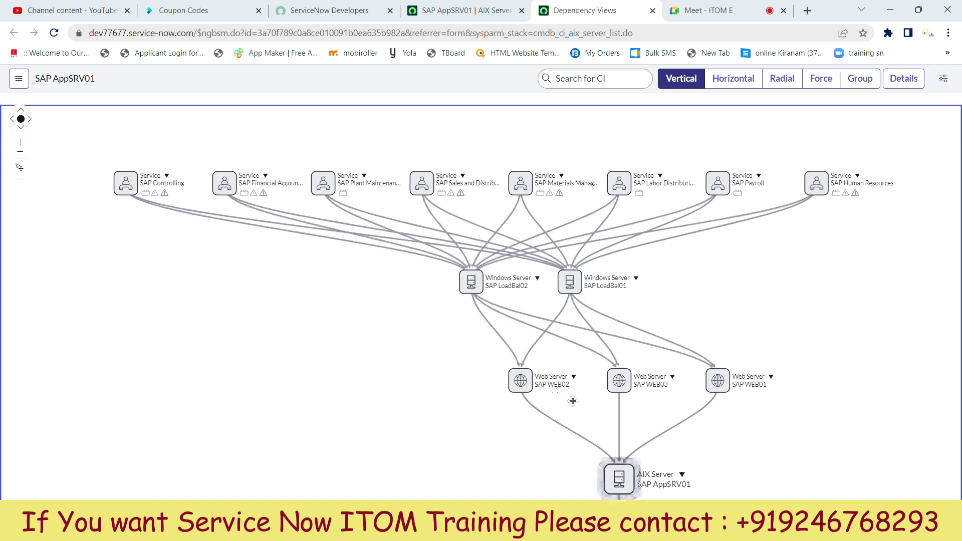
drag(501, 430, 443, 399)
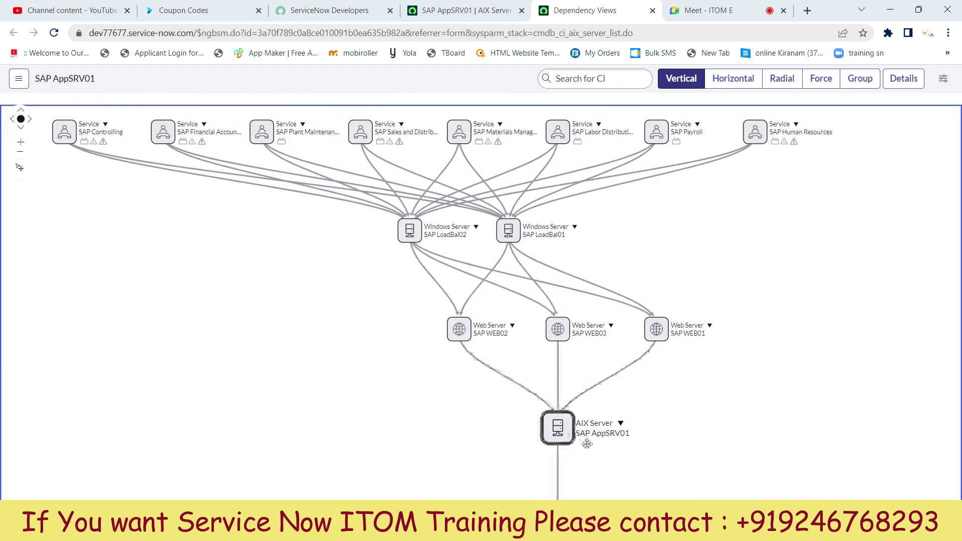
click(565, 444)
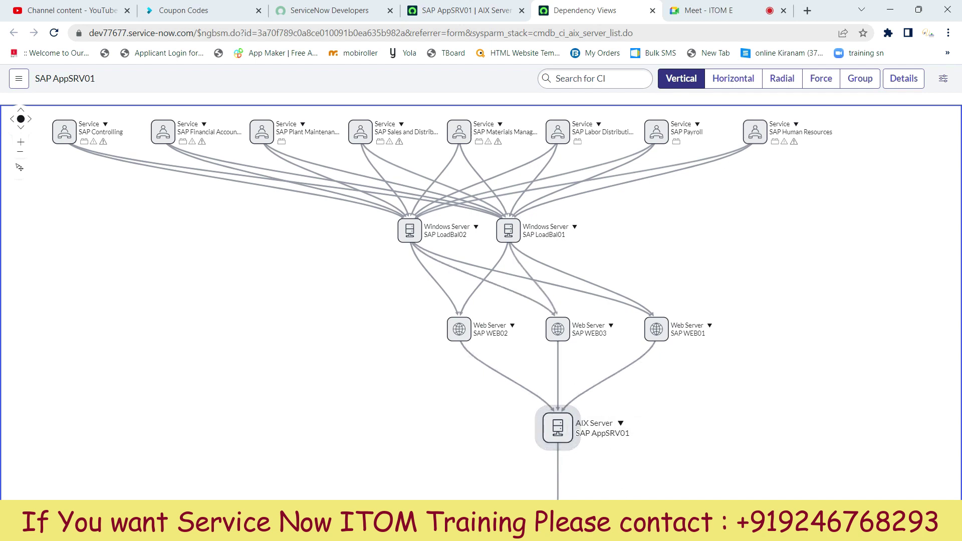
- Switch to the PowerPoint presentation, review the CMDB CIs and dependency map slides, and return to the dependency view in the browser
key(alt+Tab)
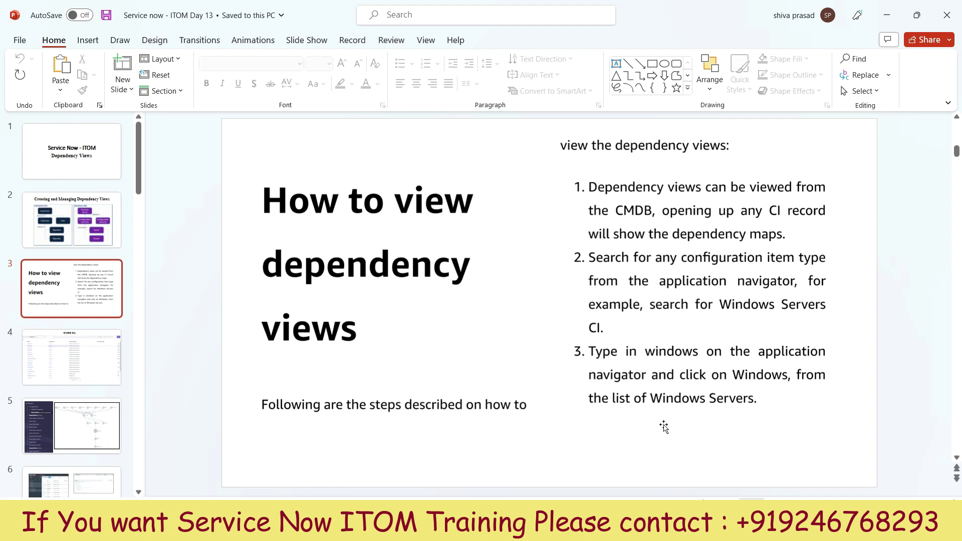
scroll(664, 427, down, 2)
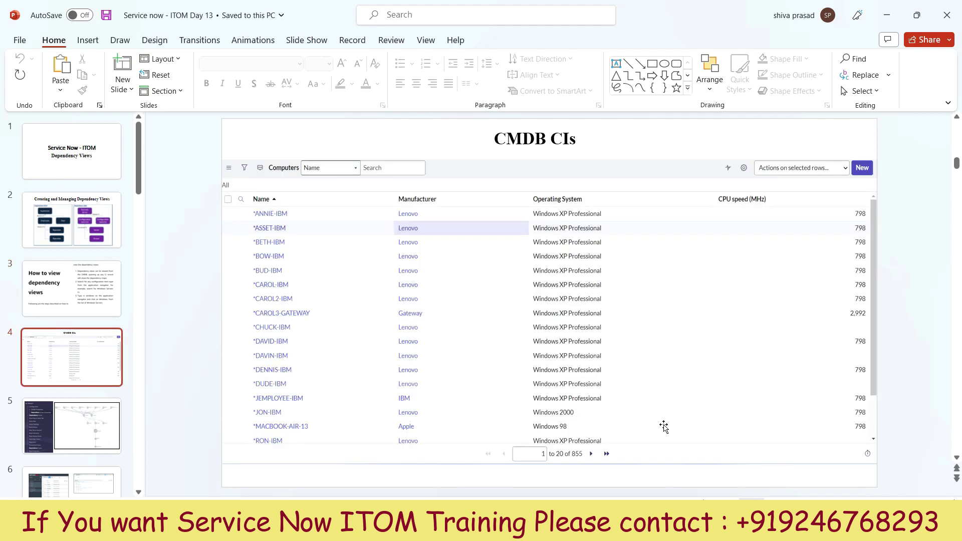
scroll(663, 426, down, 2)
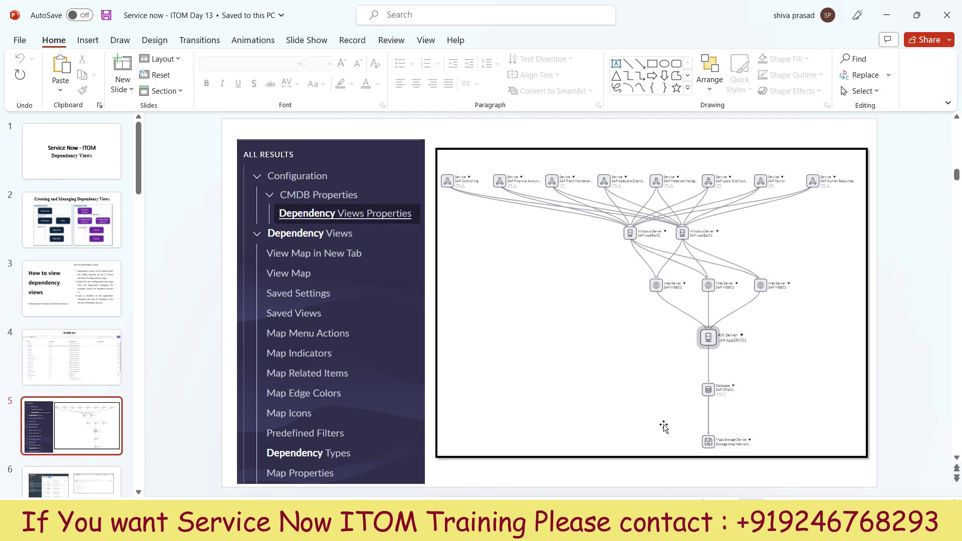
key(alt+Tab)
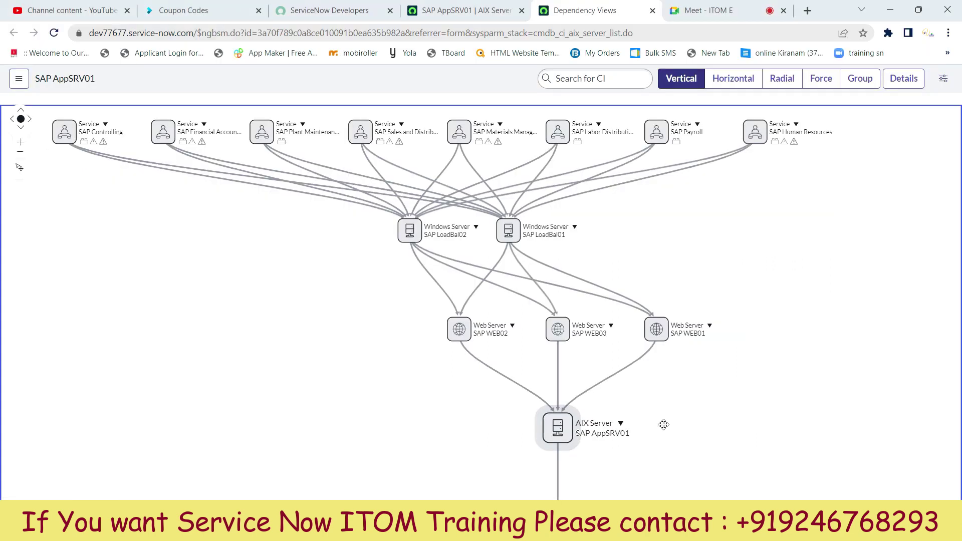
- Return to the SAP AppSRV01 record and filter the application navigator for "dependency views"
click(447, 14)
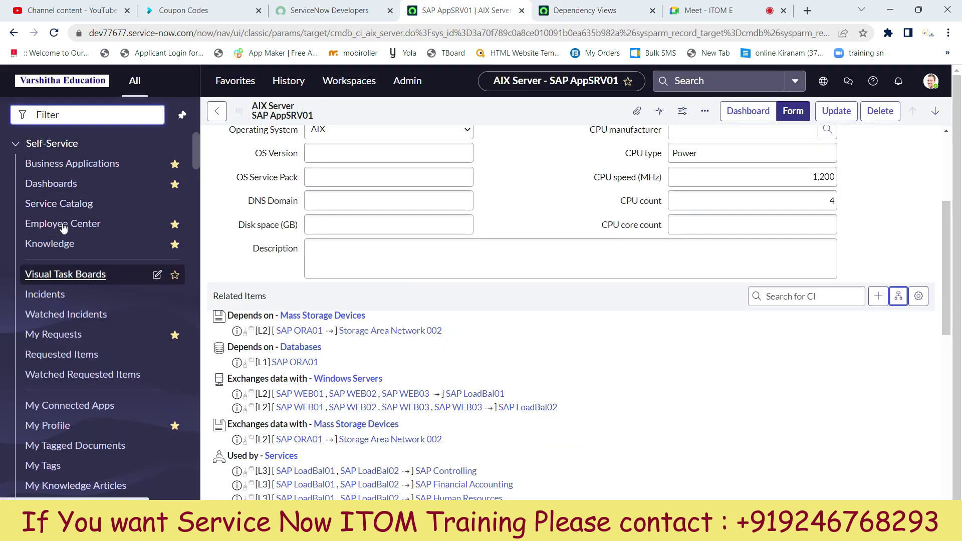
click(79, 114)
text(de)
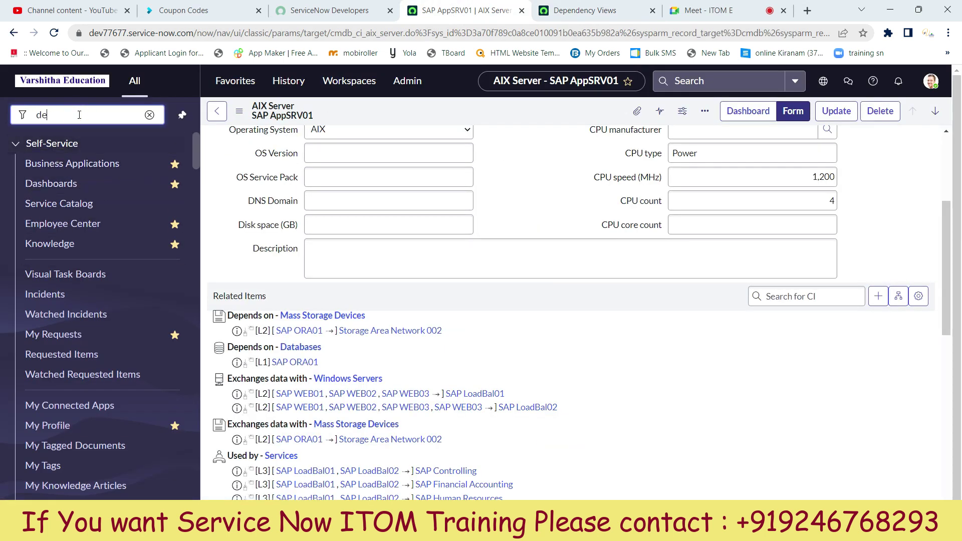
text(pended)
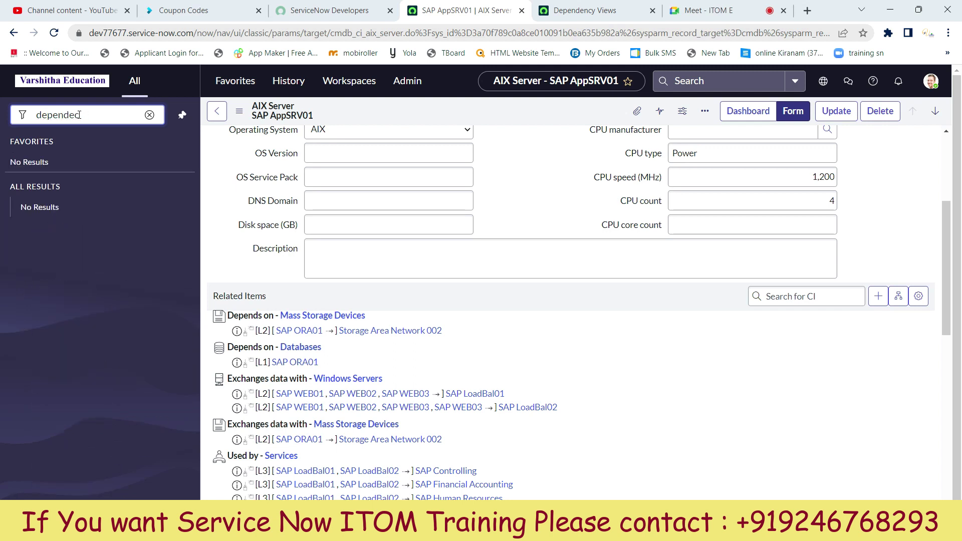
key(BackSpace)
text(ncy )
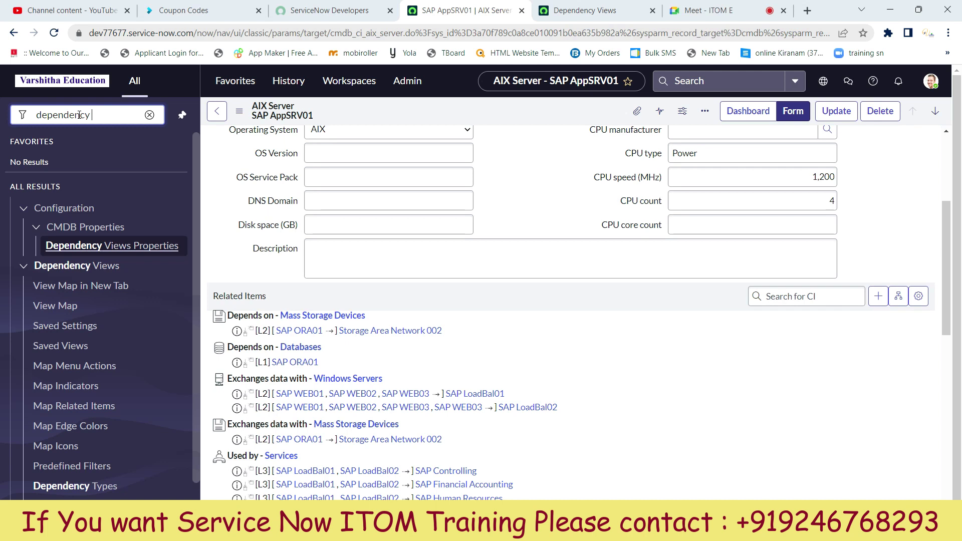
text(views)
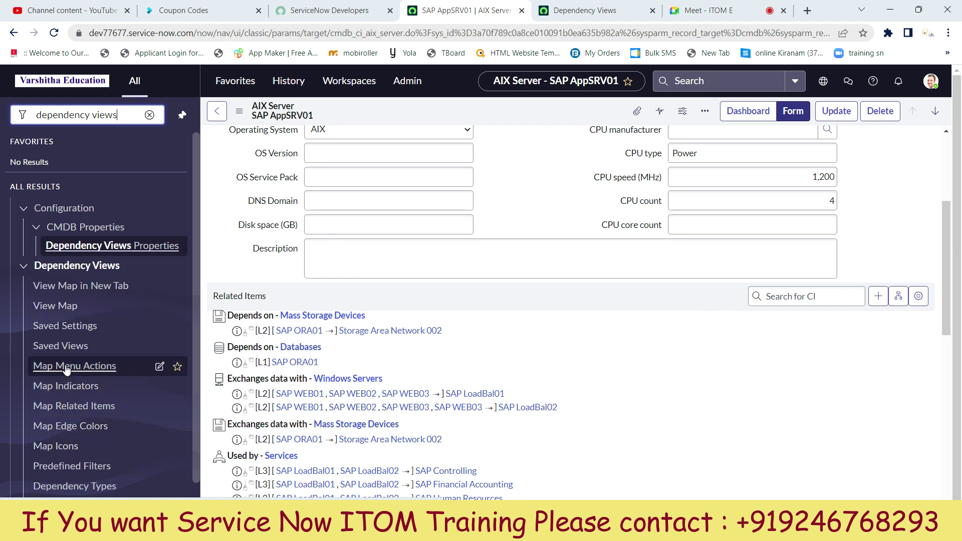
- Open View Map under Dependency Views and compare it with the SAP AppSRV01 map opened from the record
scroll(66, 367, down, 1)
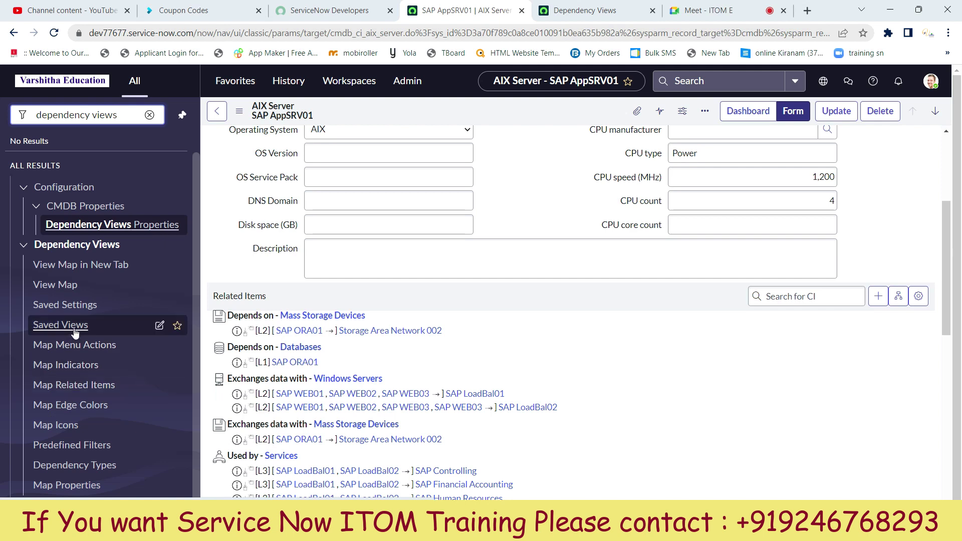
click(54, 286)
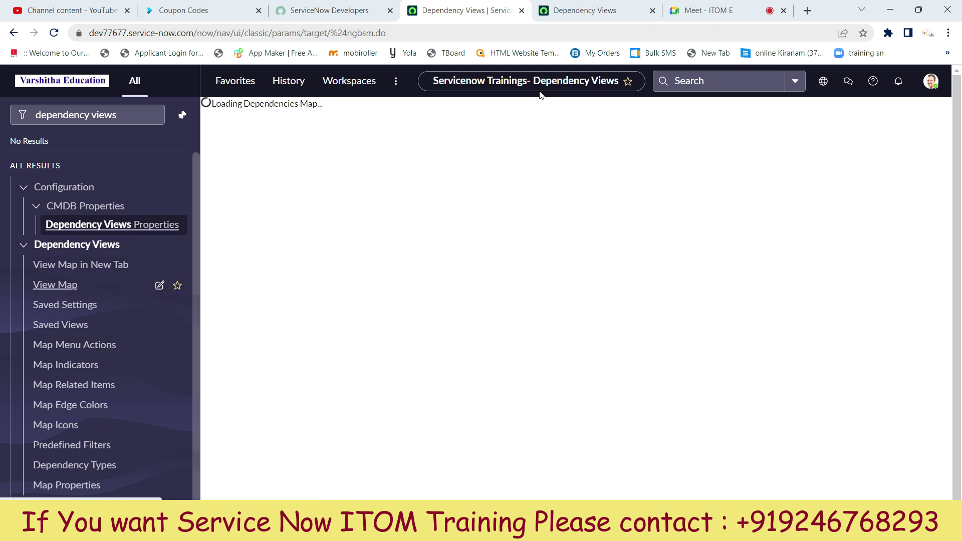
click(571, 20)
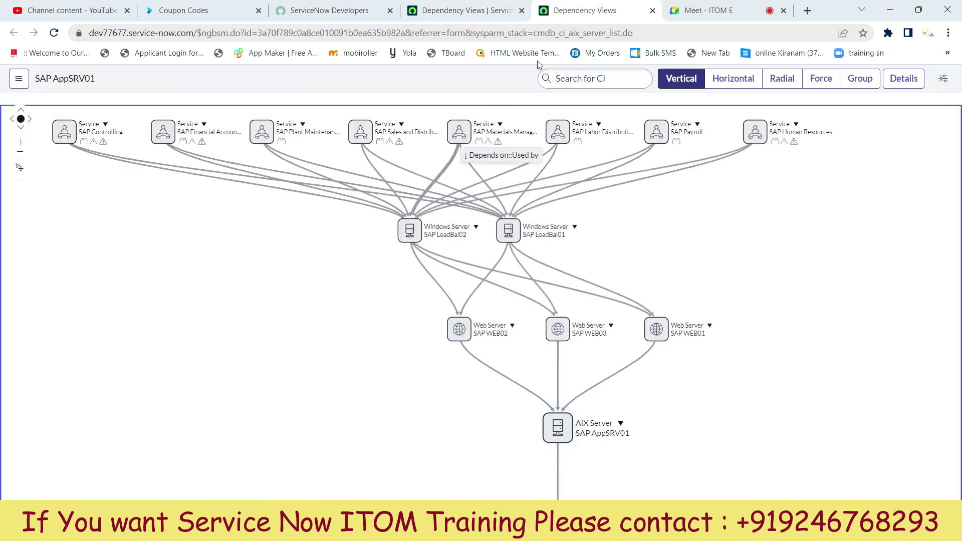
click(453, 11)
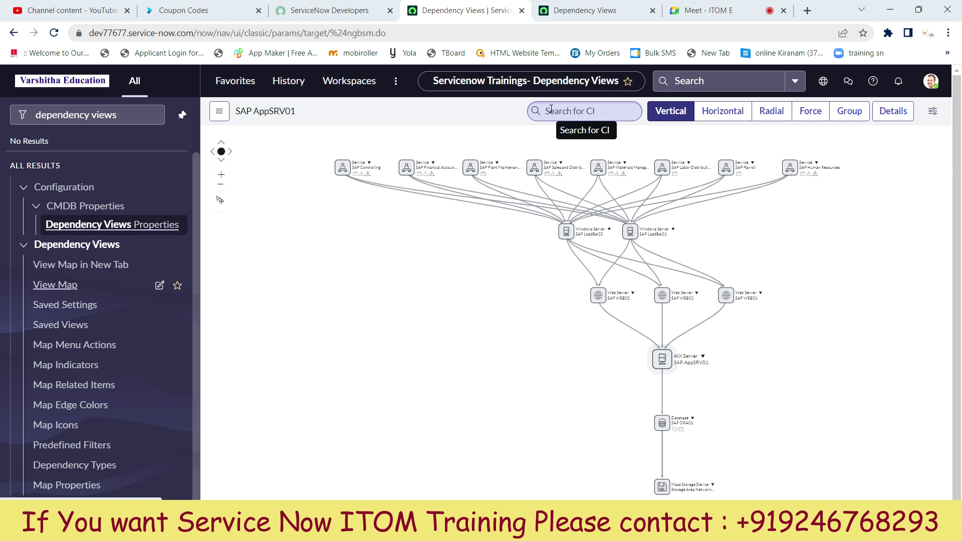
- Search for configuration items matching "sap" in the dependency map
click(583, 111)
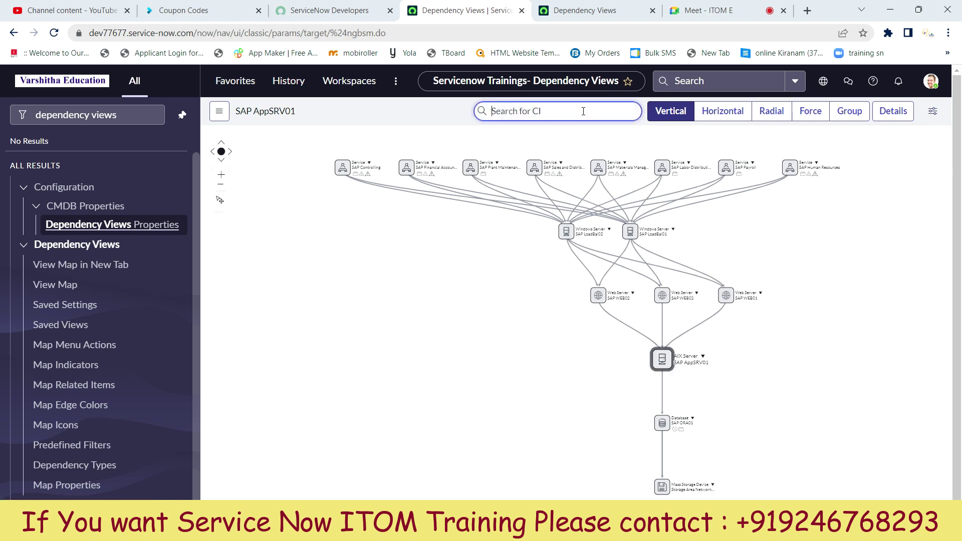
text(s)
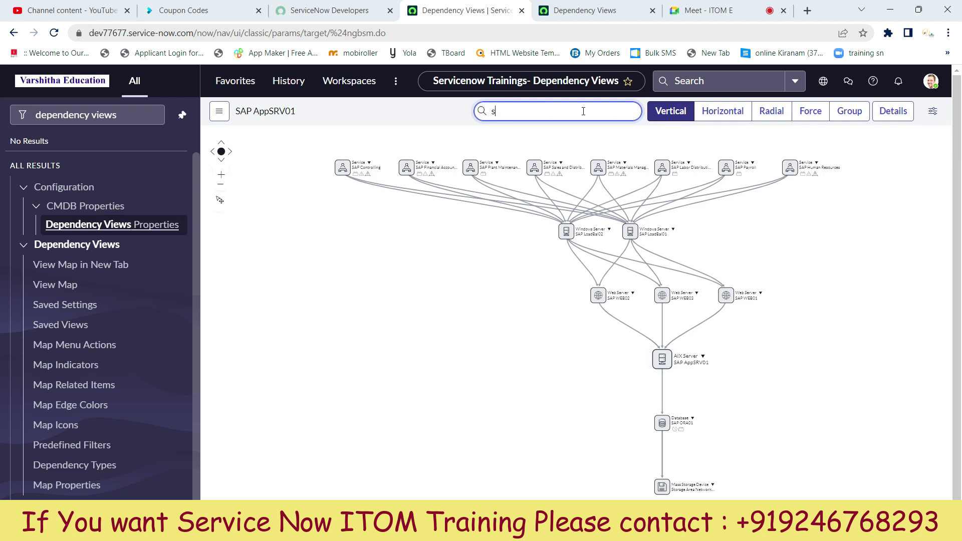
text(ap)
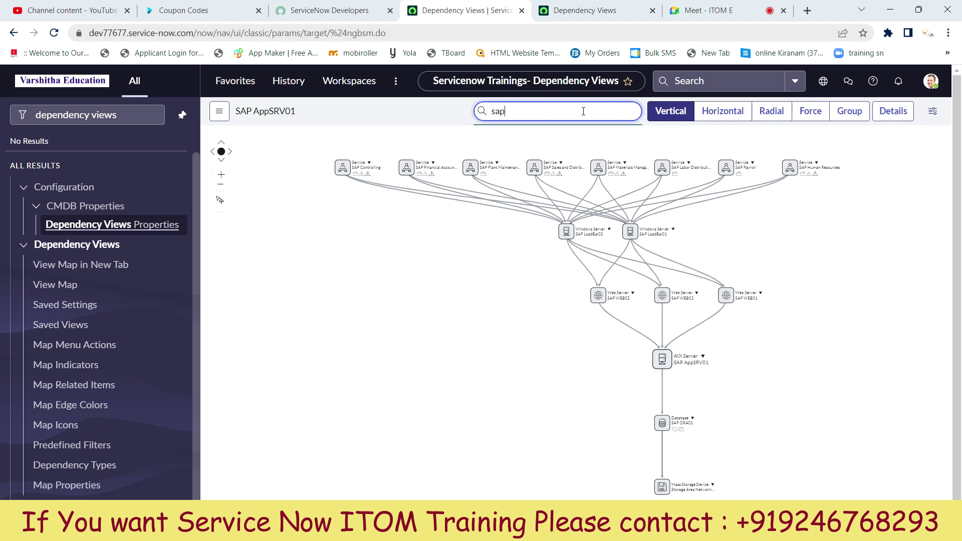